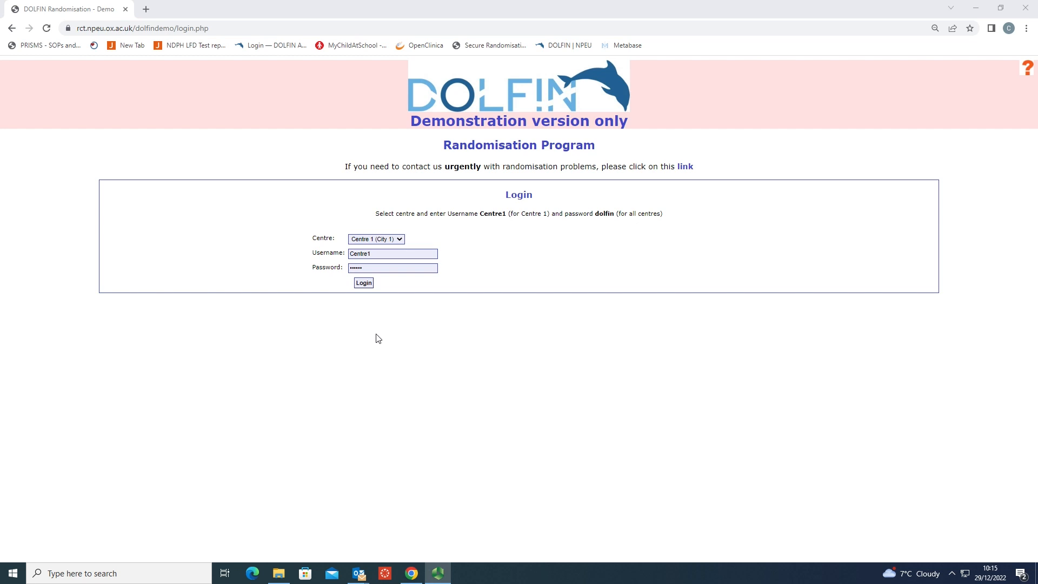
Step: Log in to Centre 1 and open the form for randomising an infant
click(363, 284)
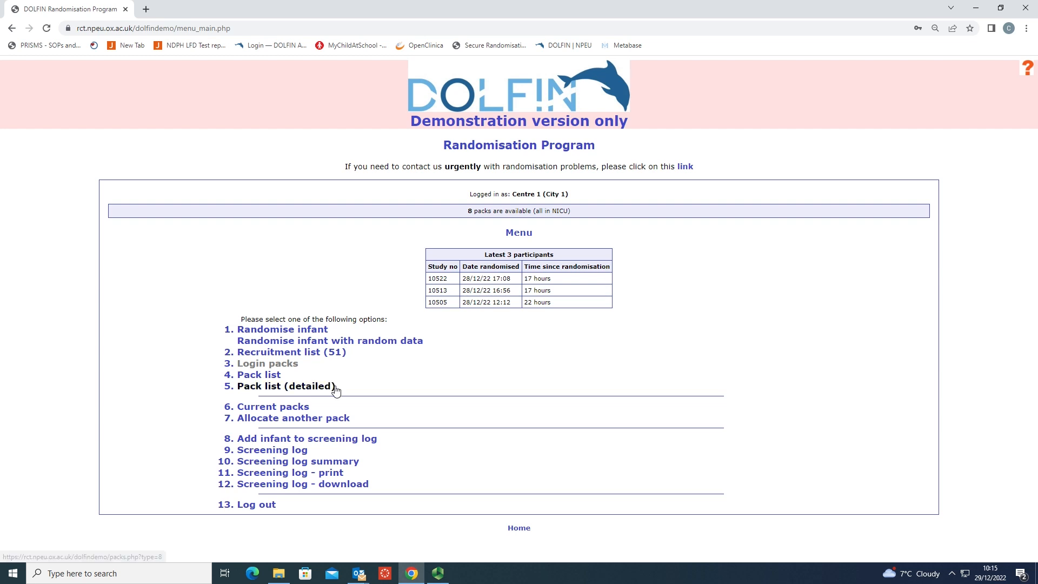
click(285, 335)
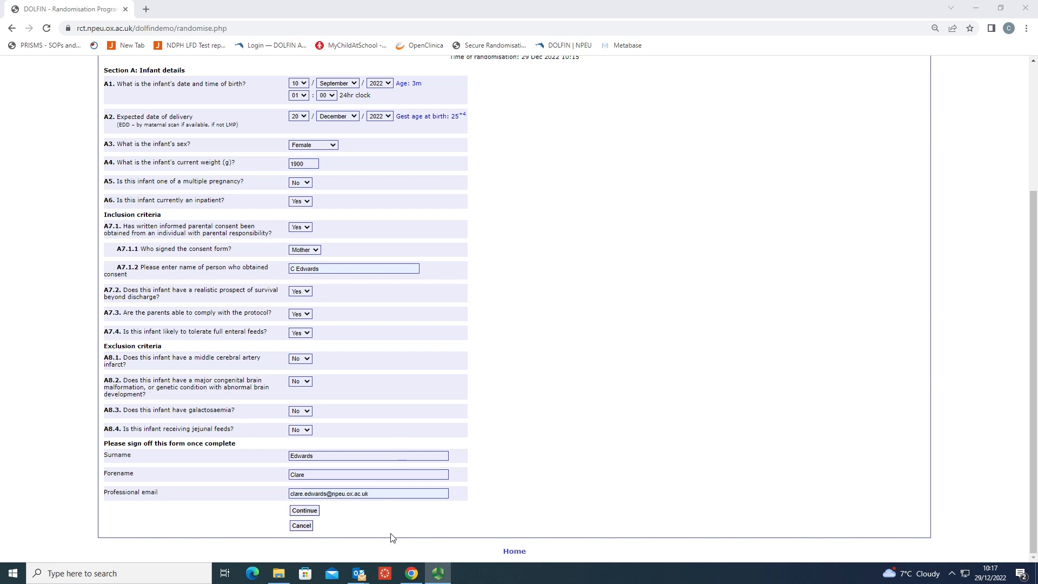
Step: Submit the filled-in Section A eligibility form and review all the entered answers
click(305, 511)
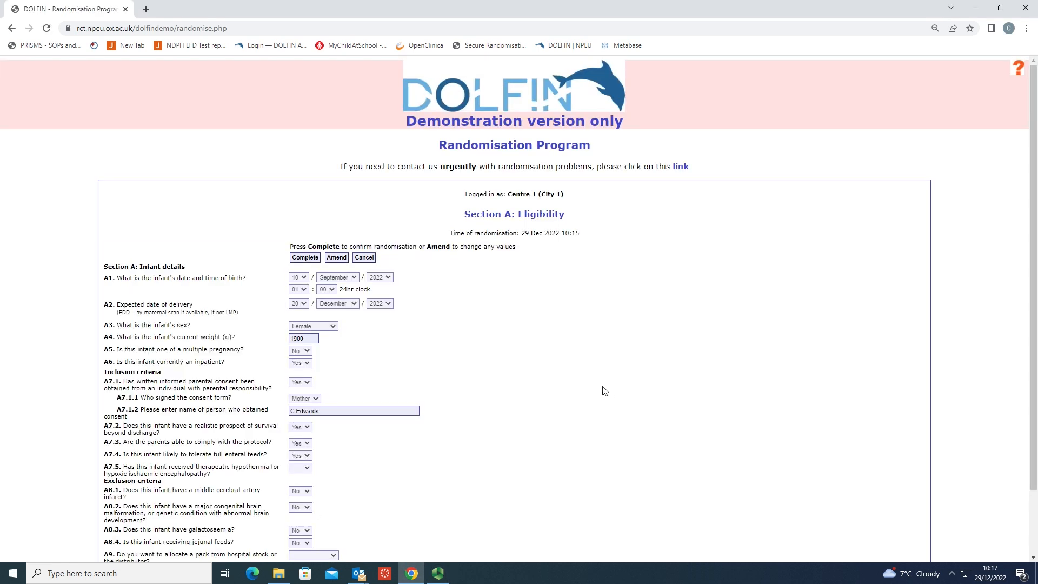
scroll(604, 390, down, 1)
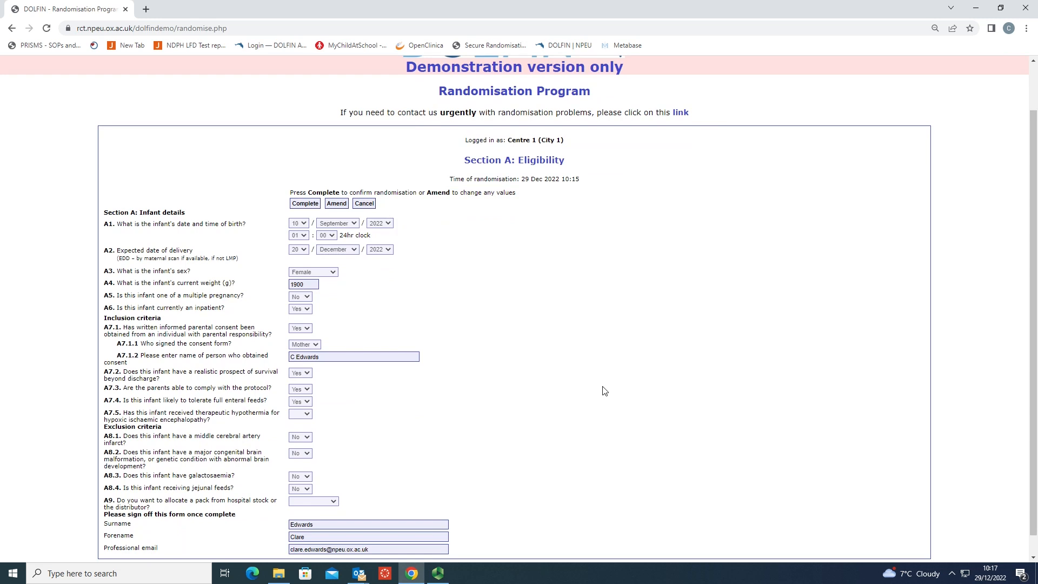
scroll(604, 390, down, 1)
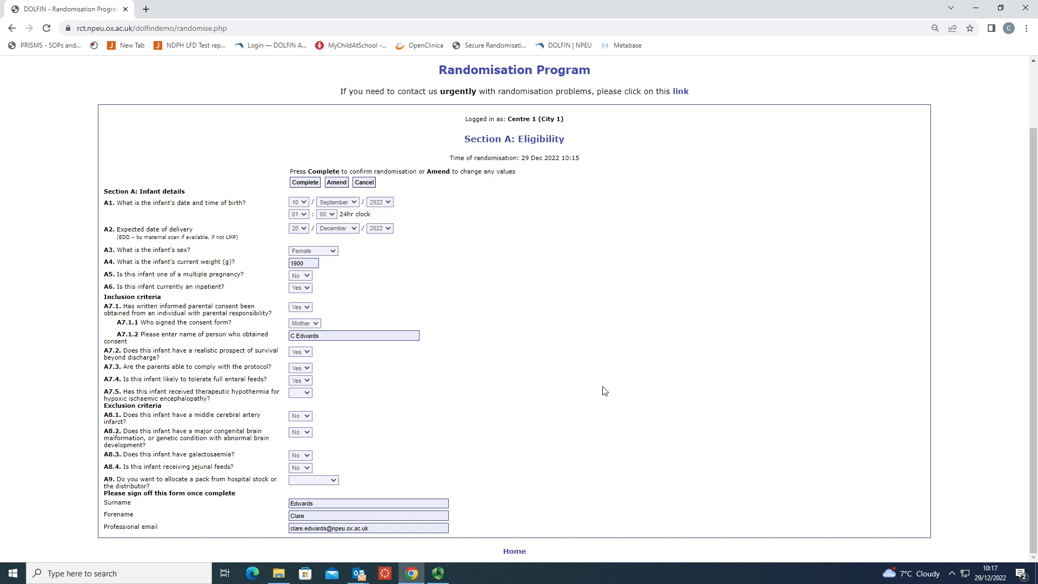
Step: Amend the infant's current weight to 1990 g and resubmit the eligibility form
click(337, 182)
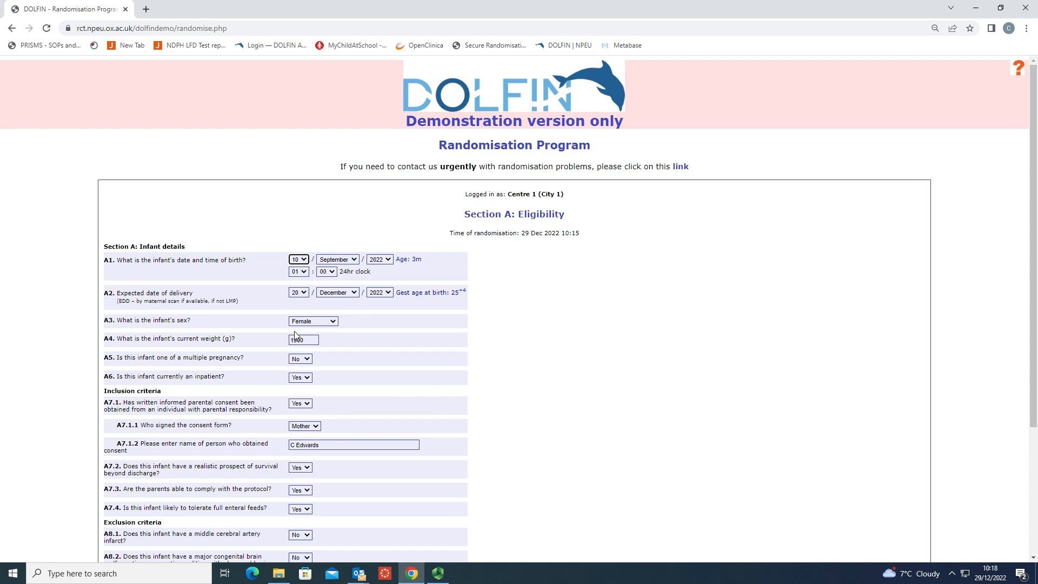
click(313, 339)
key(BackSpace)
key(BackSpace)
key(BackSpace)
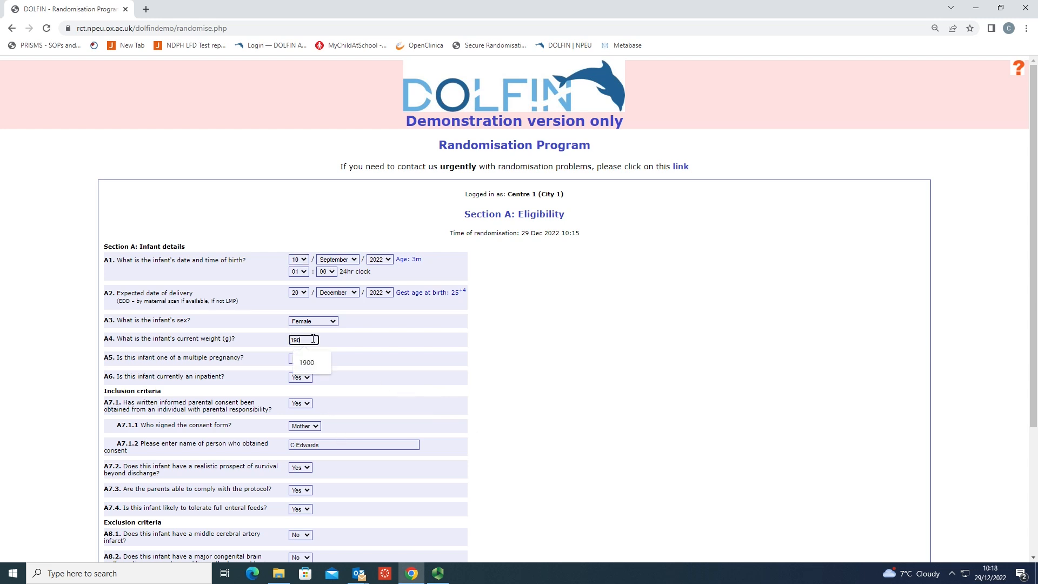
text(990)
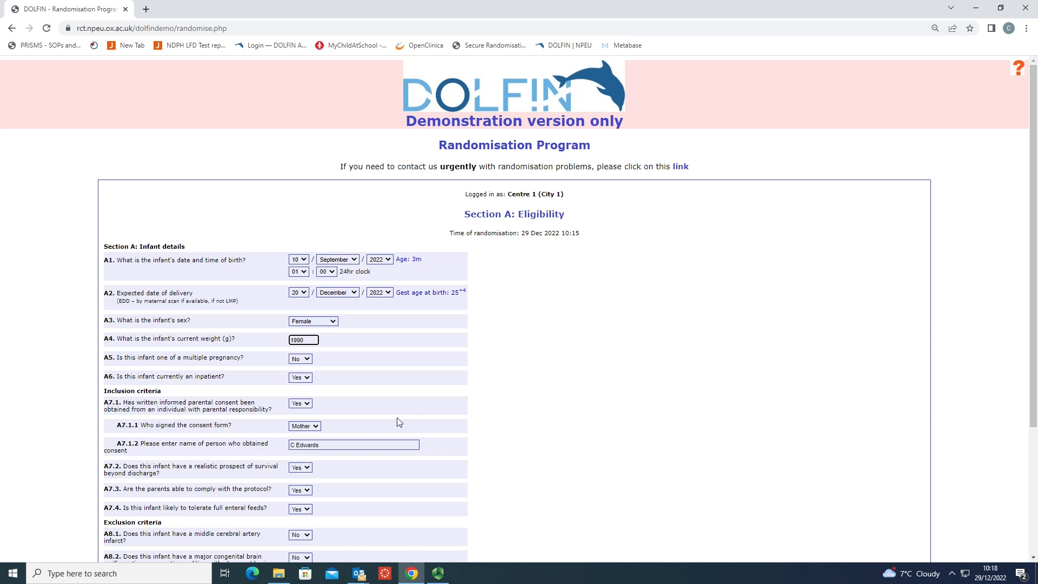
scroll(400, 422, down, 3)
click(309, 511)
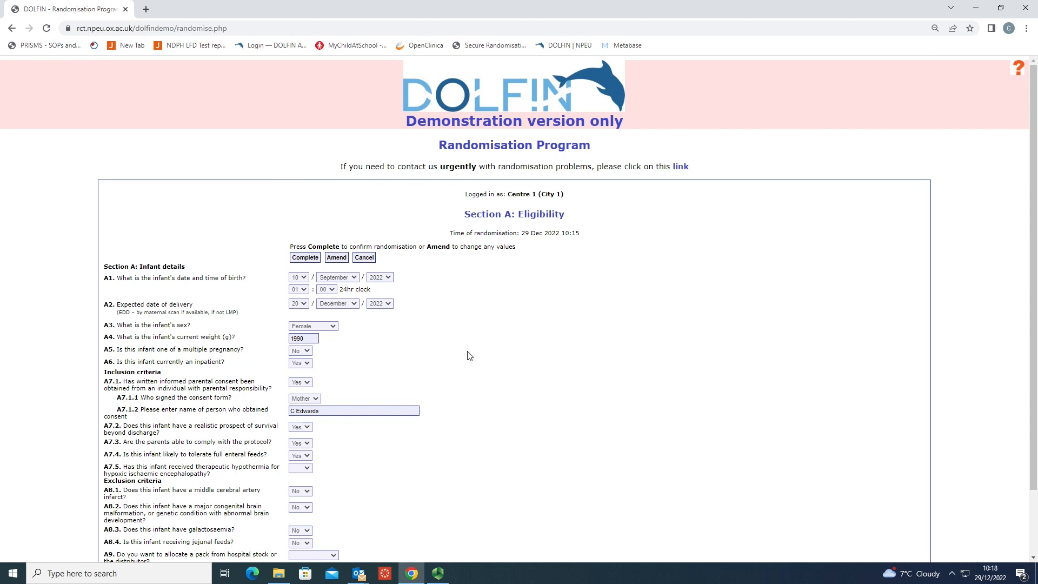
Step: Complete the infant's randomisation and generate its printable PDF, returning to the main menu
click(306, 258)
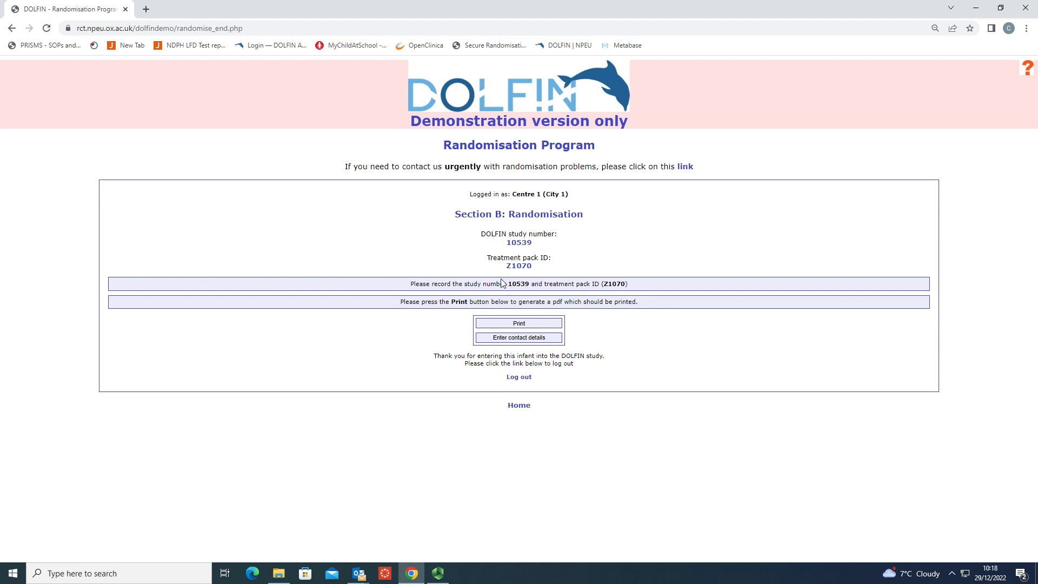
click(514, 322)
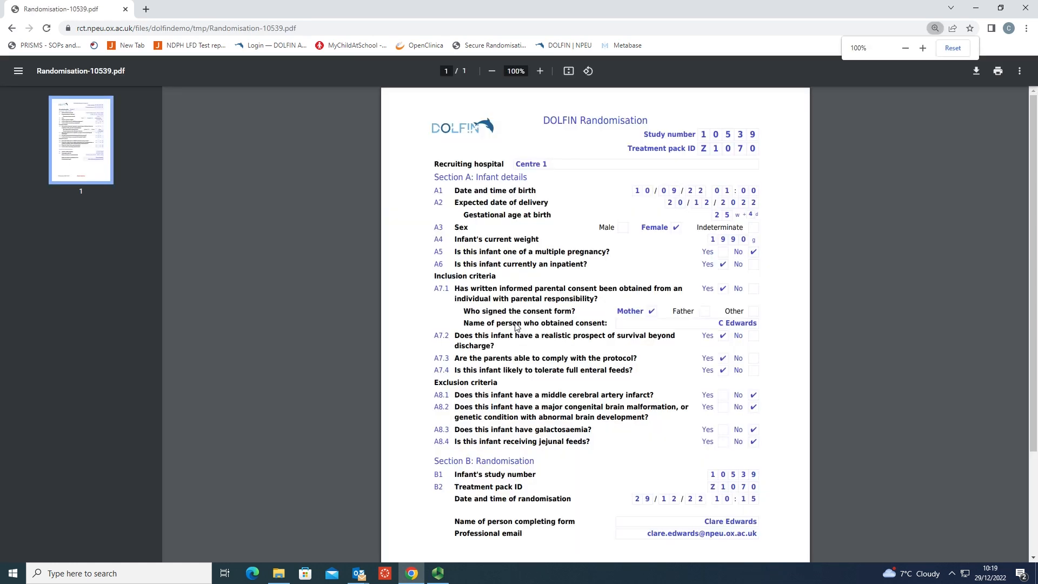
click(11, 29)
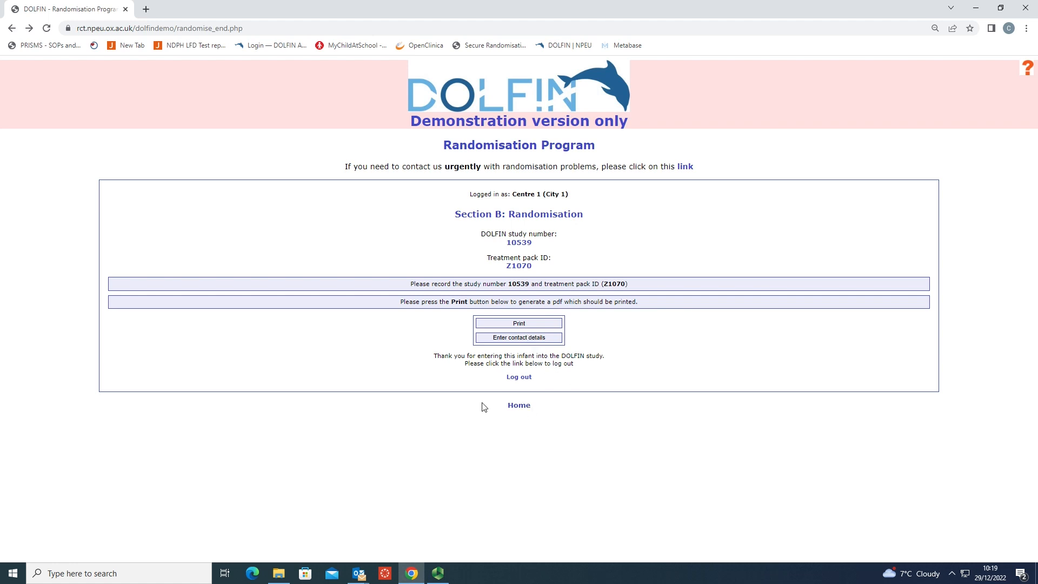
click(518, 408)
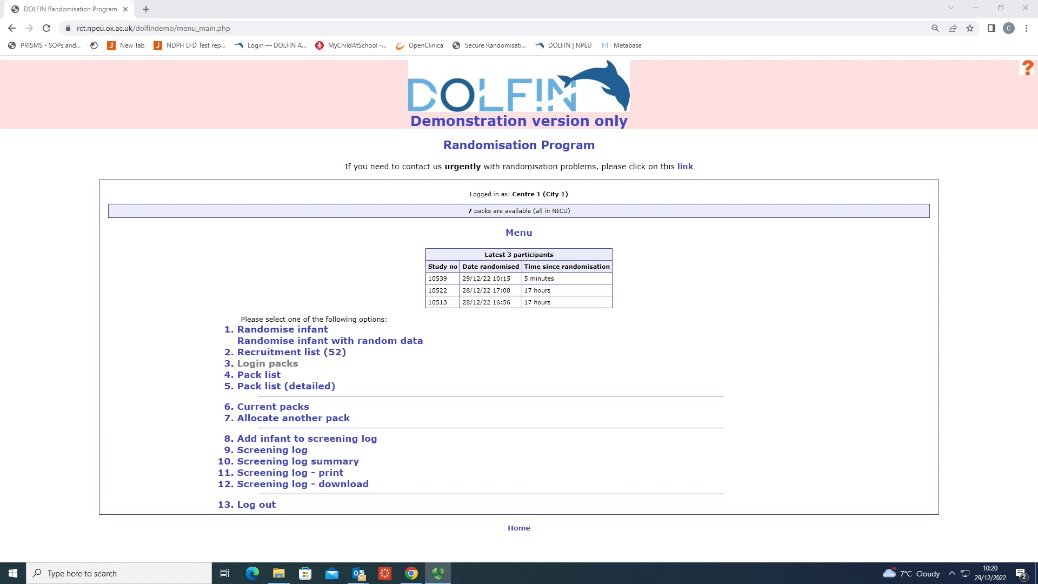
Step: Start another infant randomisation, submit its filled-in eligibility form and look through the validation feedback
click(286, 333)
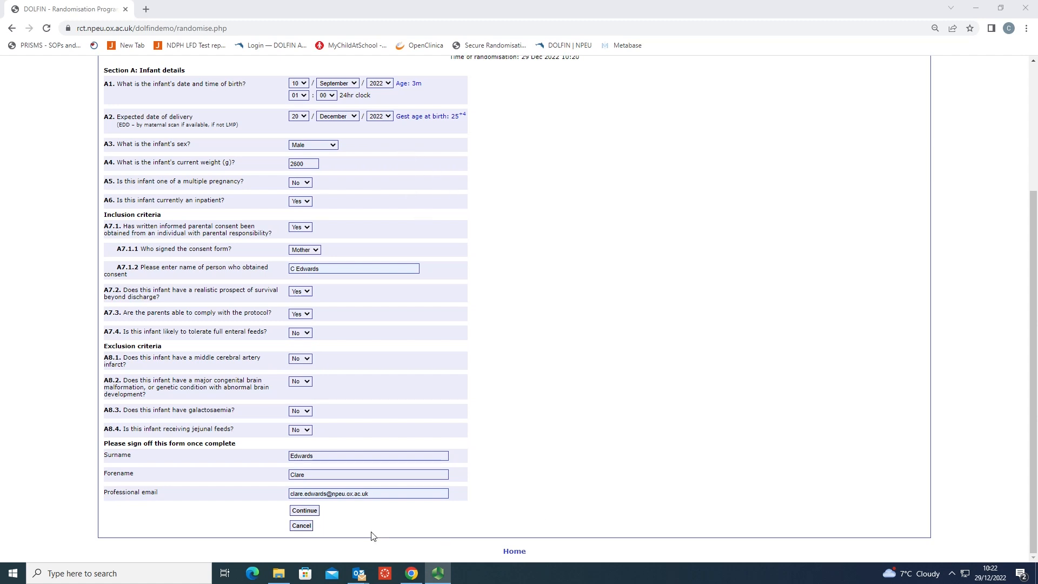
click(316, 513)
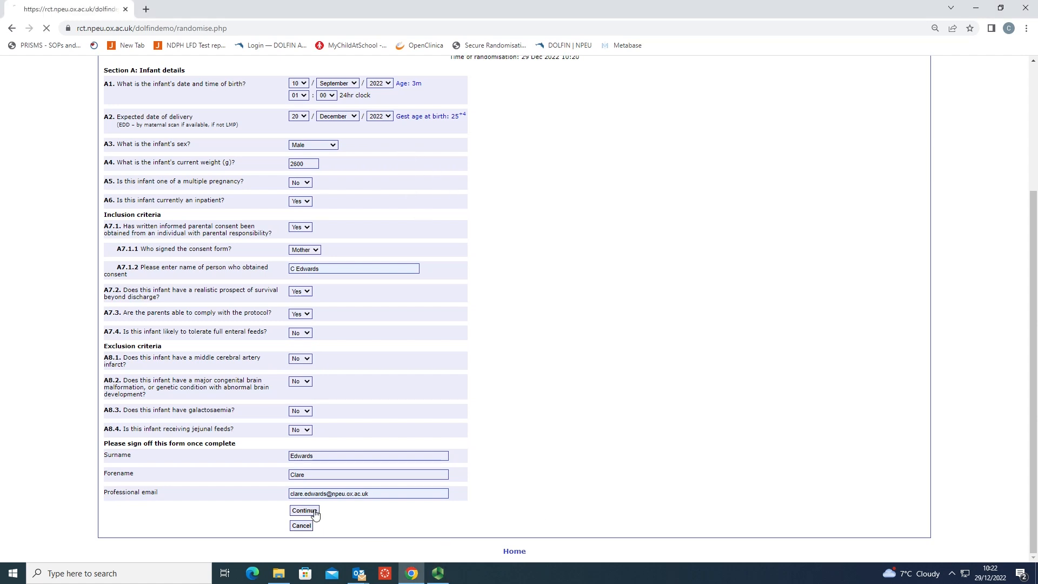
scroll(532, 421, down, 2)
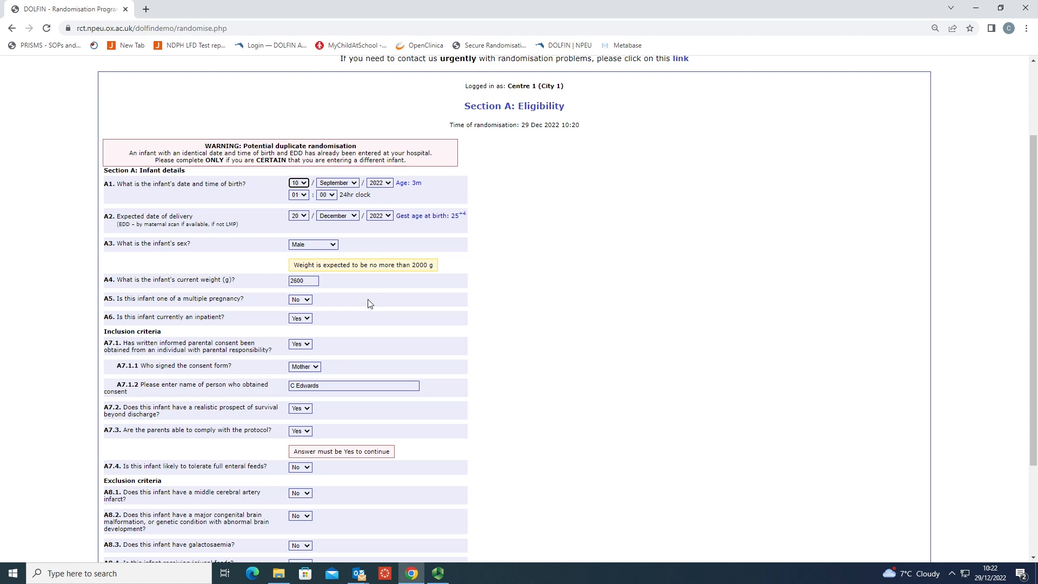
Step: Set the second infant's current weight to 1600 g, answer Yes to tolerating full enteral feeds, and resubmit the eligibility form
click(313, 280)
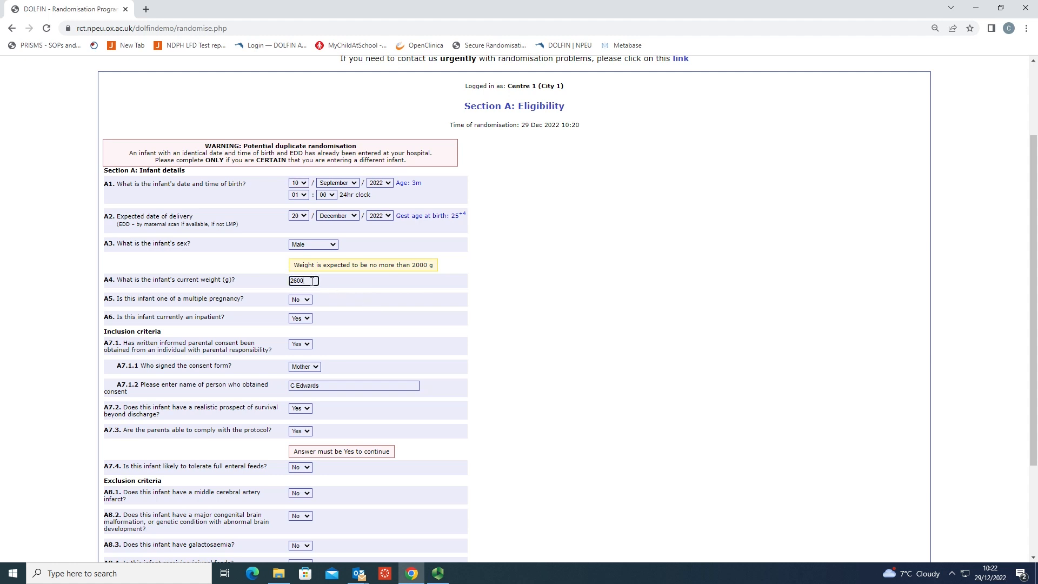
key(BackSpace)
key(BackSpace)
text(1600)
click(310, 470)
click(308, 484)
scroll(387, 478, down, 3)
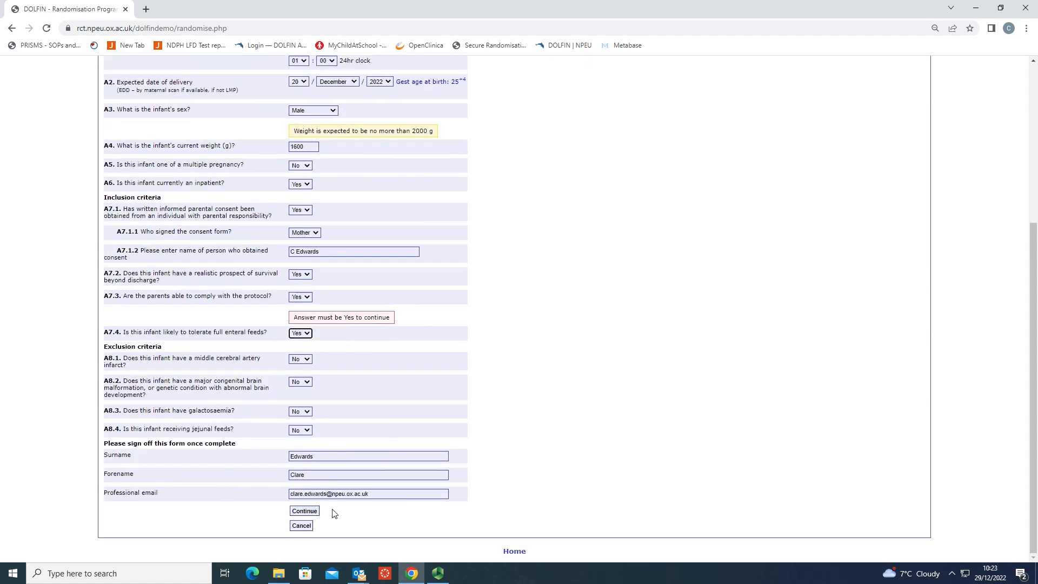
click(312, 511)
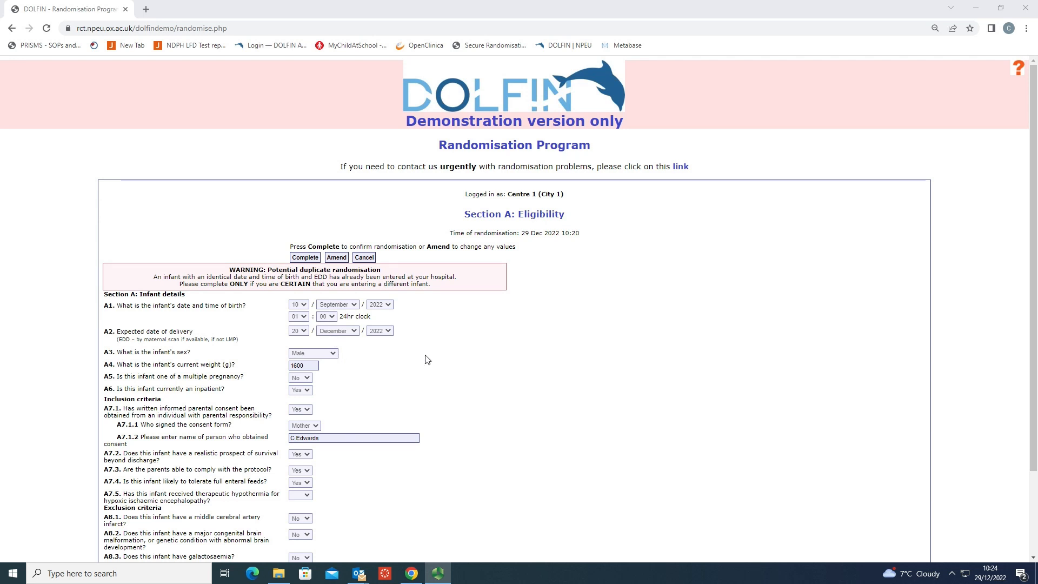
Step: Leave the second infant's randomisation uncompleted and return to the main menu
scroll(432, 359, down, 3)
click(514, 551)
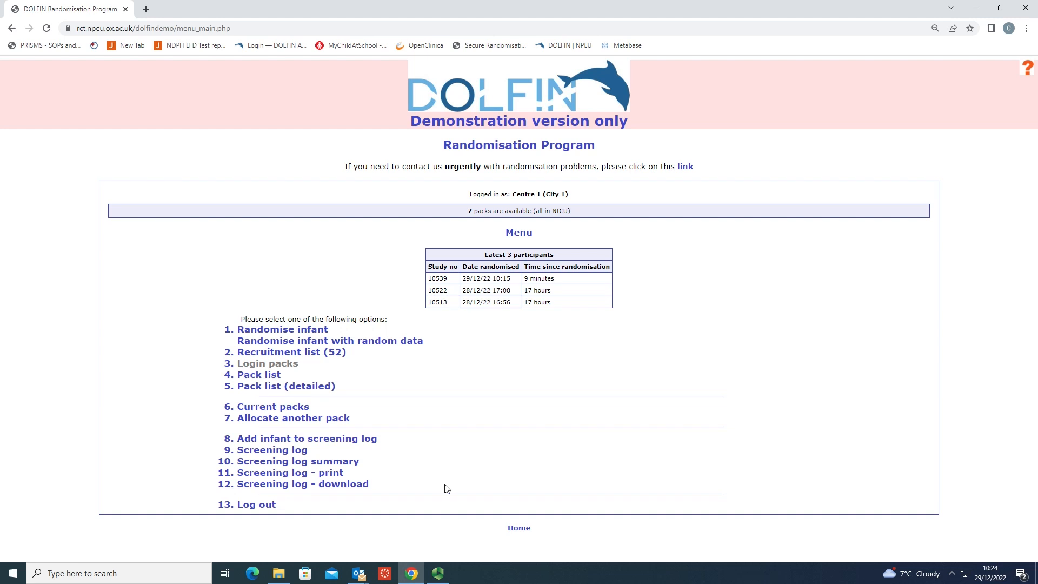
Step: Look through Centre 1's recruitment list to its end and return to the main menu
click(294, 352)
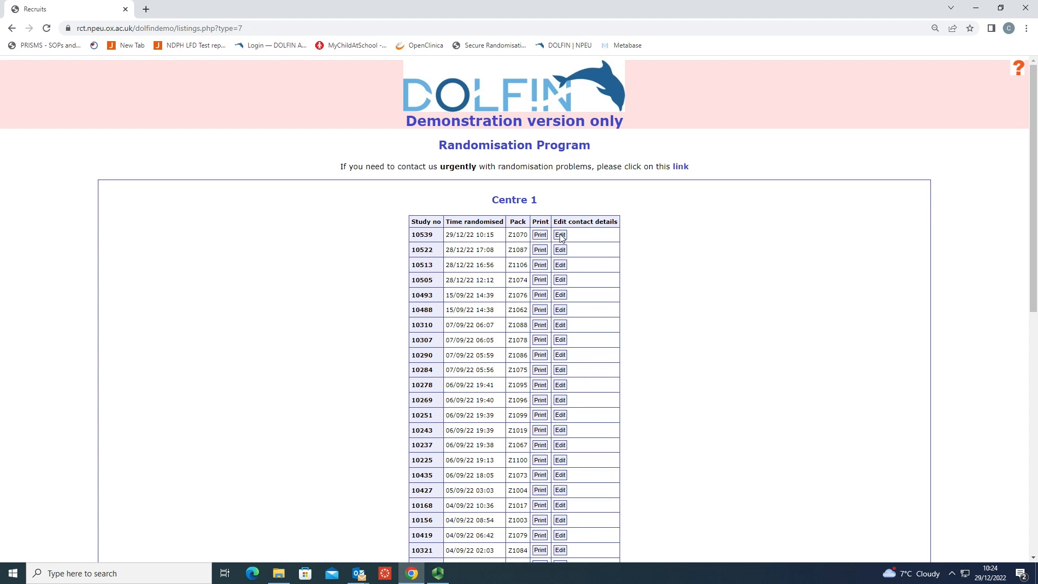
scroll(507, 486, down, 9)
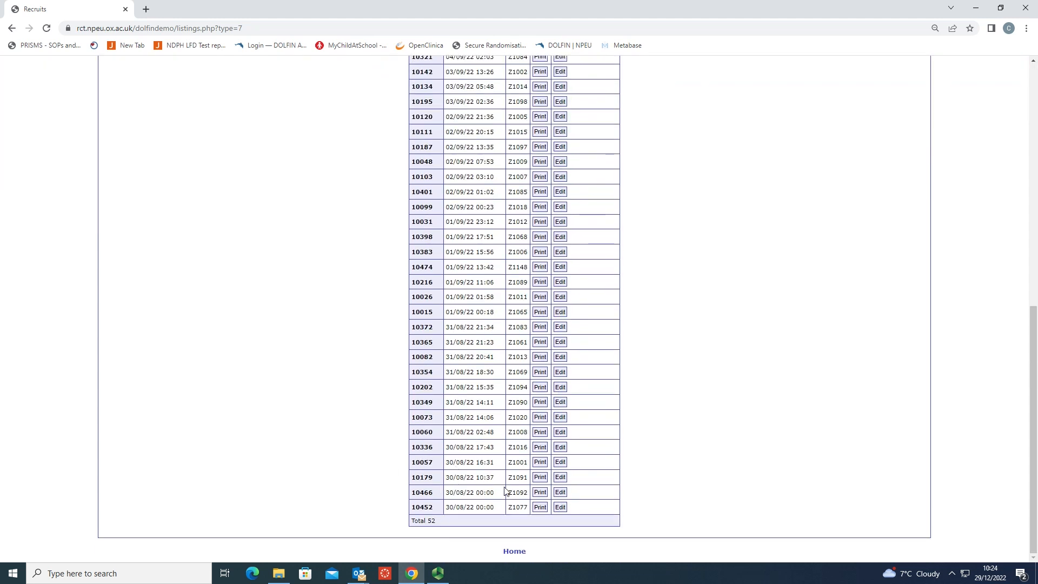
click(513, 551)
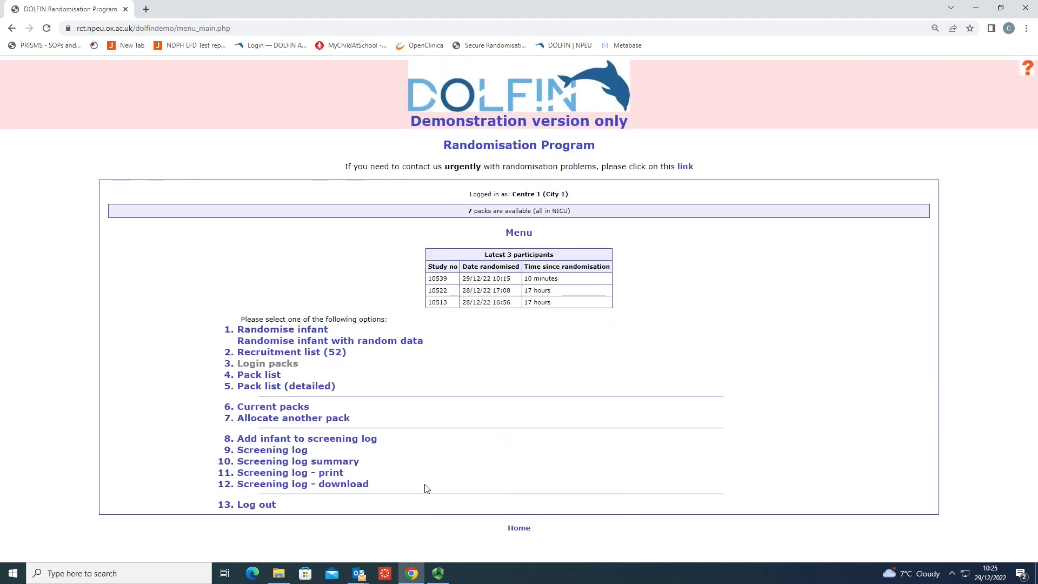